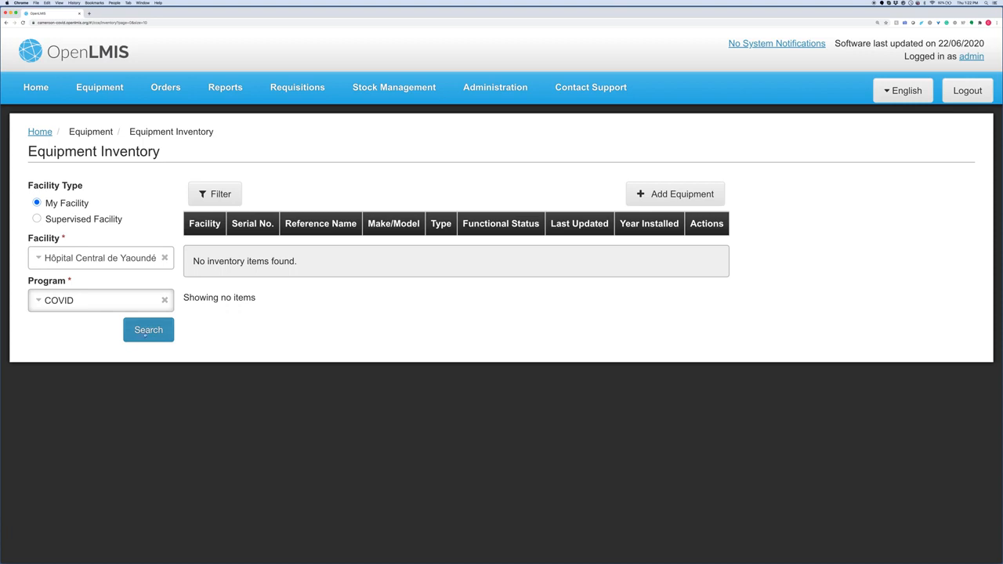
Search the COVID equipment inventory of Hôpital Central de Yaoundé and open the details of Vent-2.
click(148, 330)
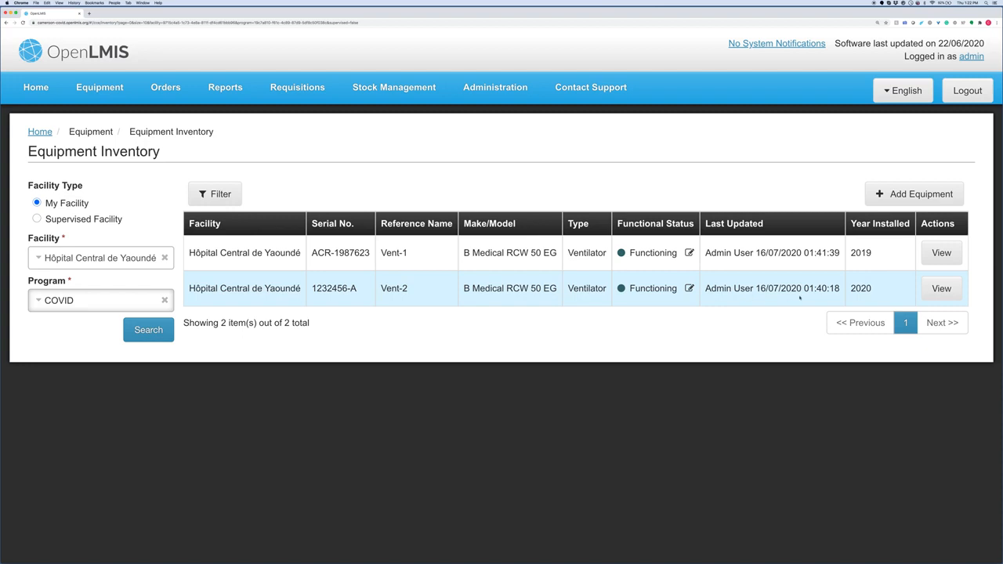
click(944, 289)
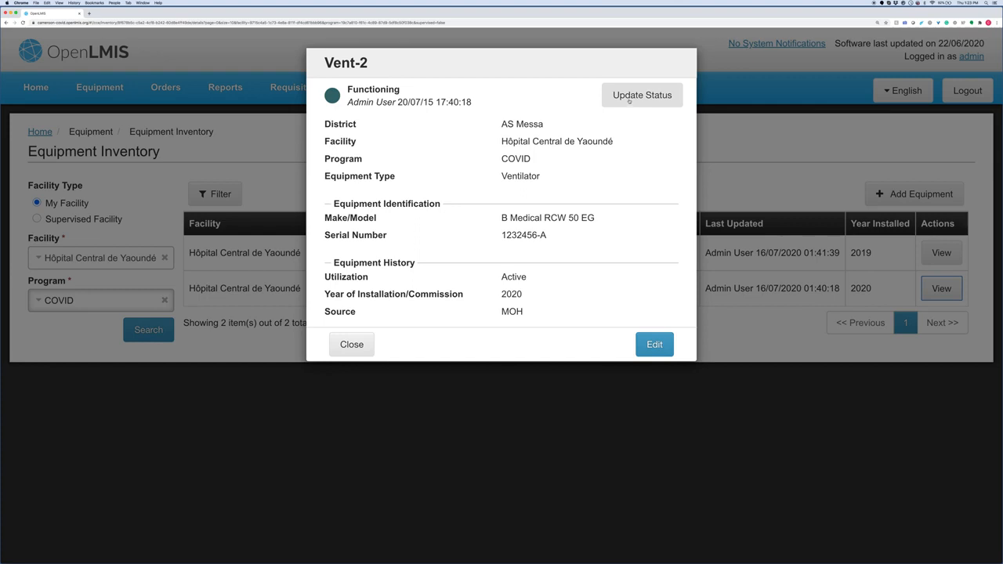
Update Vent-2's functionality status to Awaiting Repair with the reason Needs Spare Parts, and close its details.
click(629, 100)
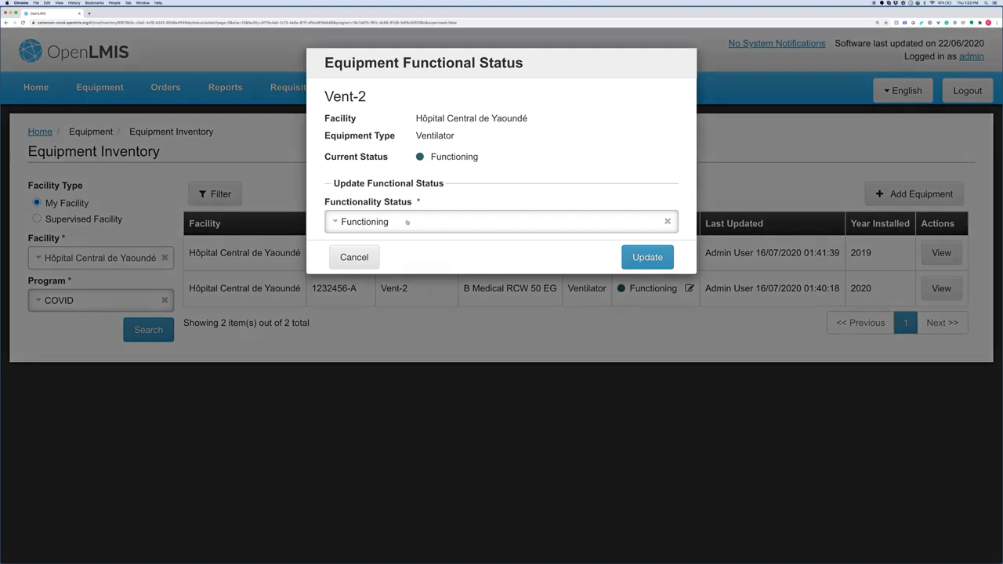
click(350, 222)
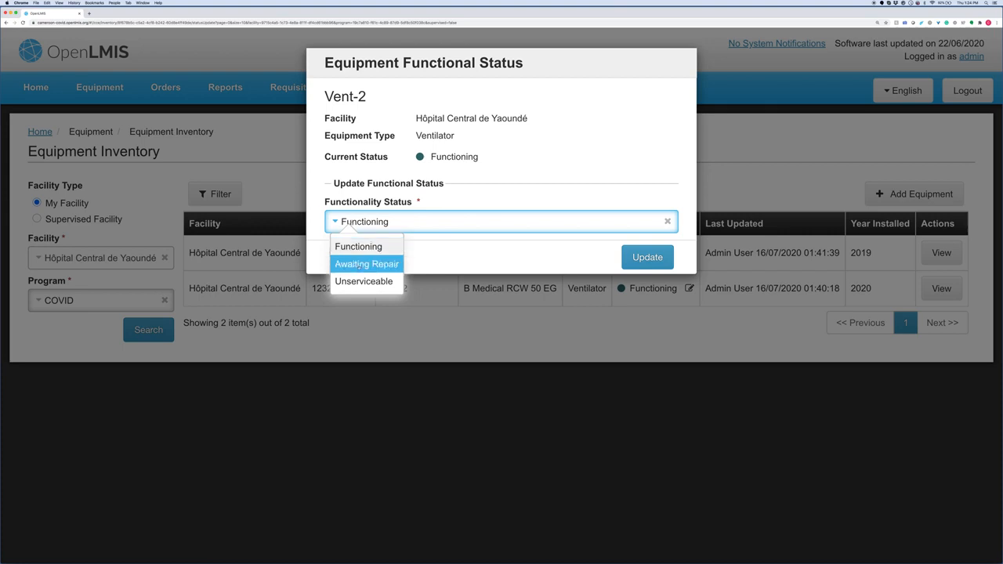
click(360, 265)
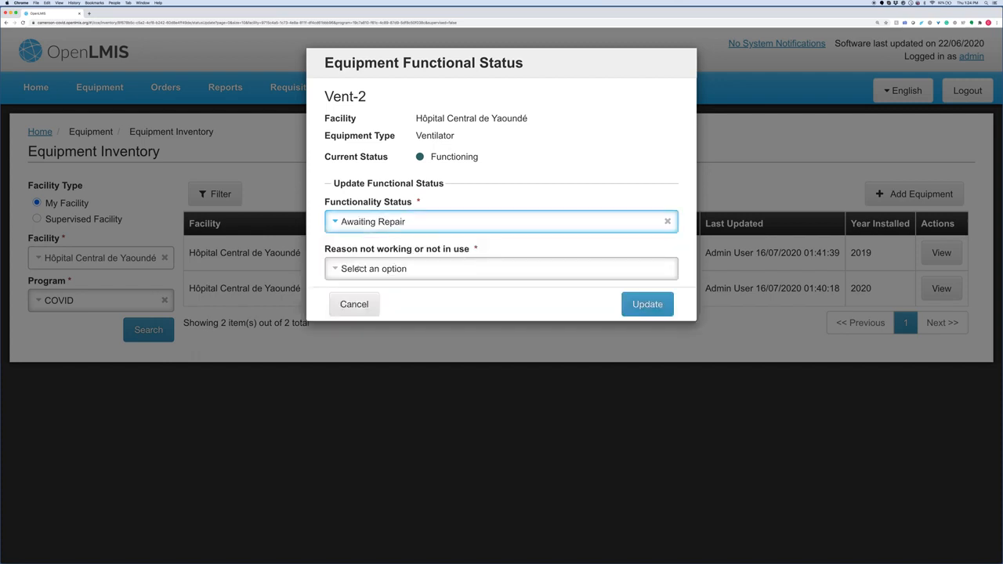
click(365, 273)
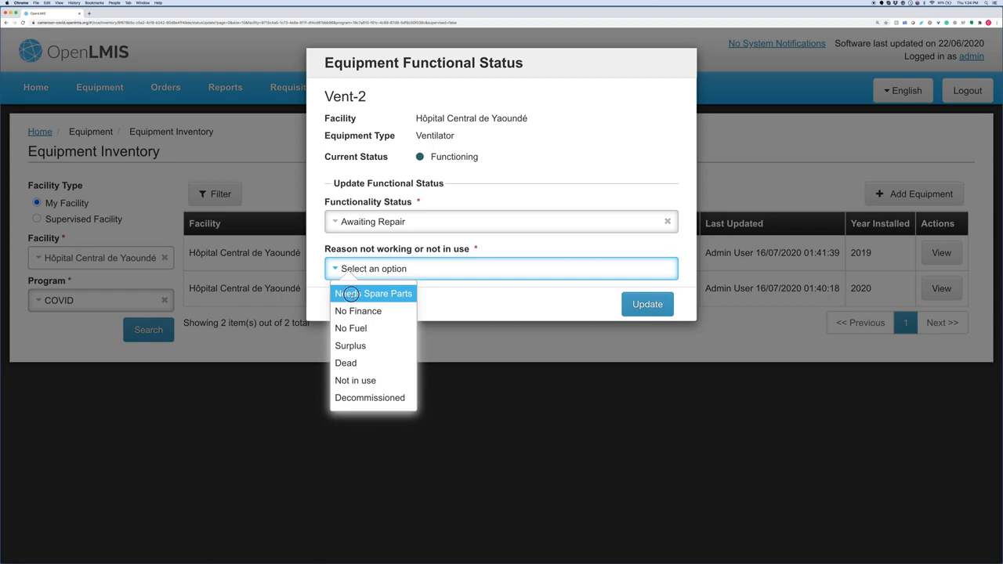
click(353, 294)
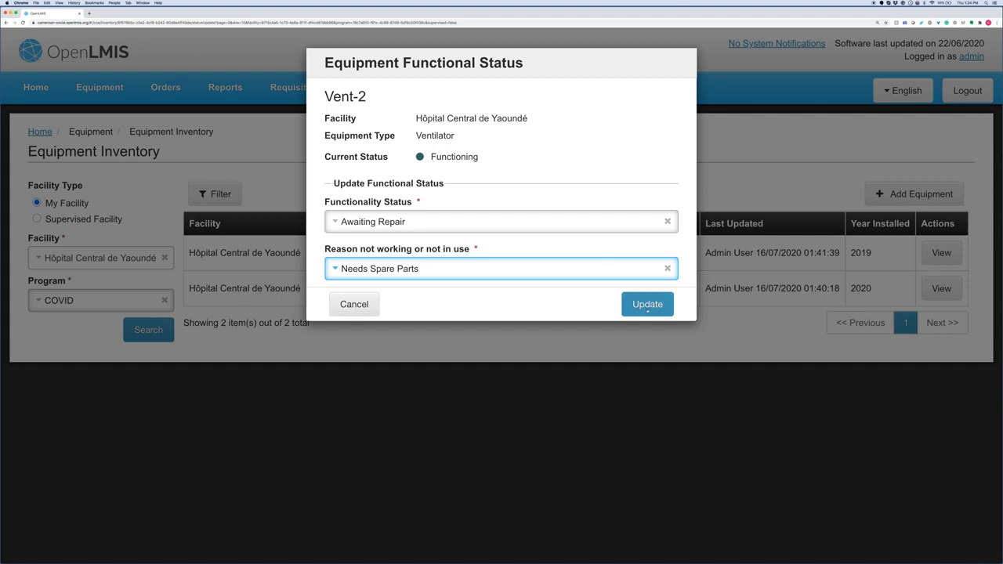
click(648, 305)
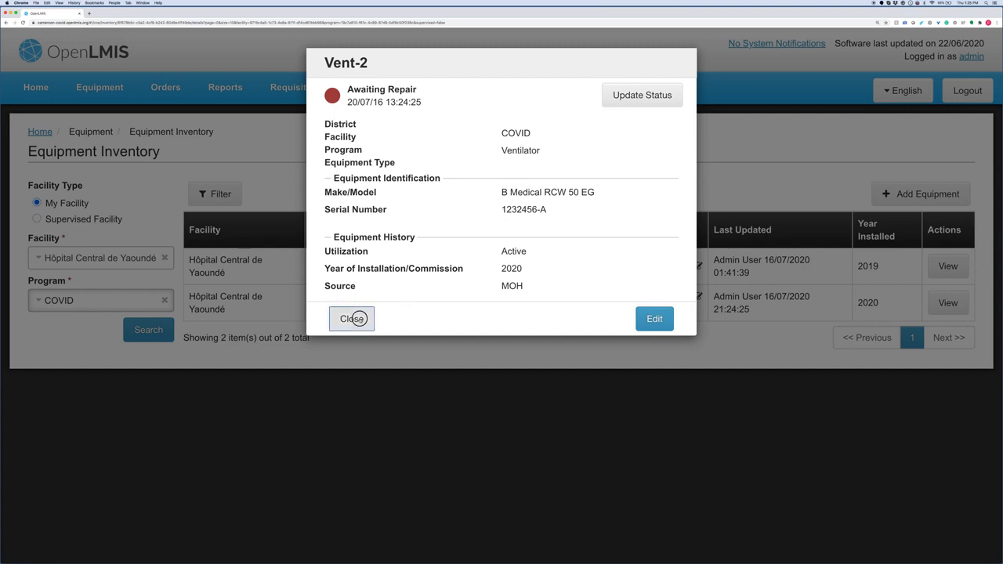
click(352, 318)
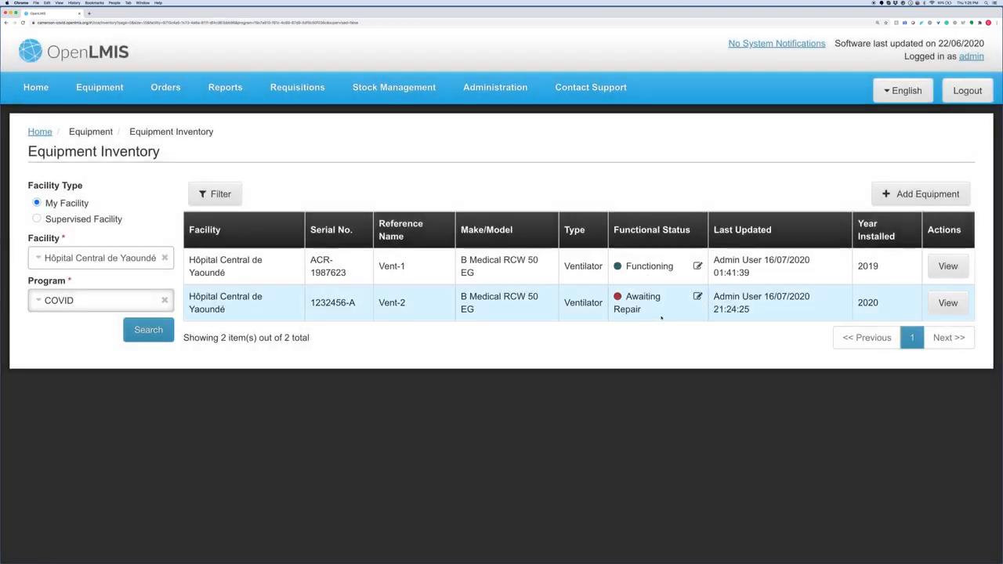
Update the functionality status of Vent-2 to Functioning from the inventory list.
mouse_move(661, 316)
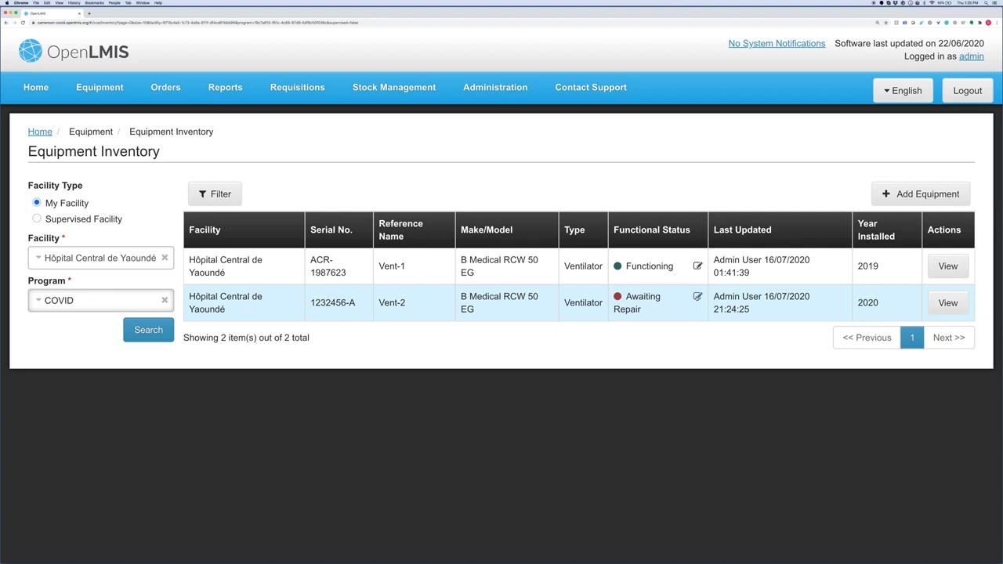
click(698, 296)
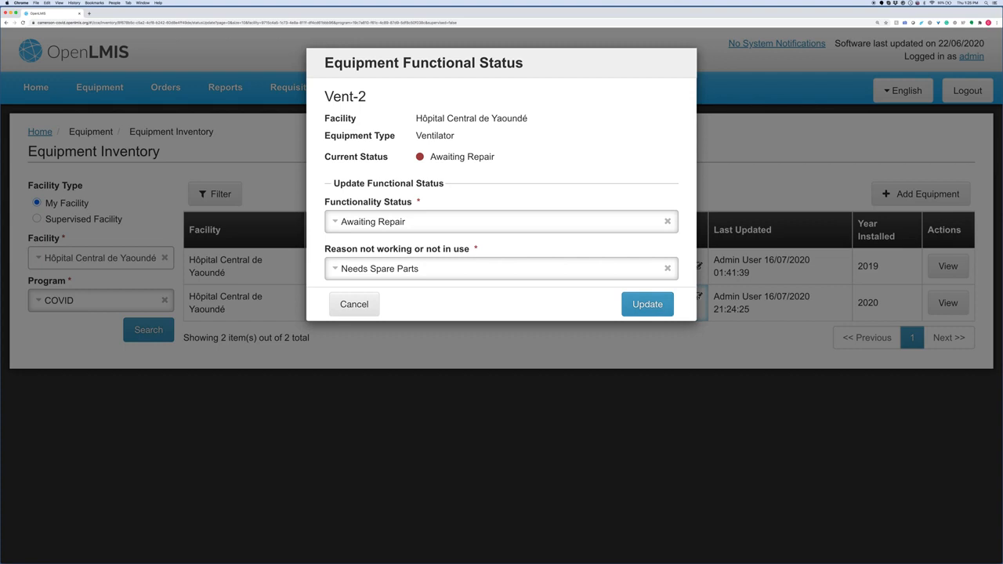
click(466, 223)
click(374, 248)
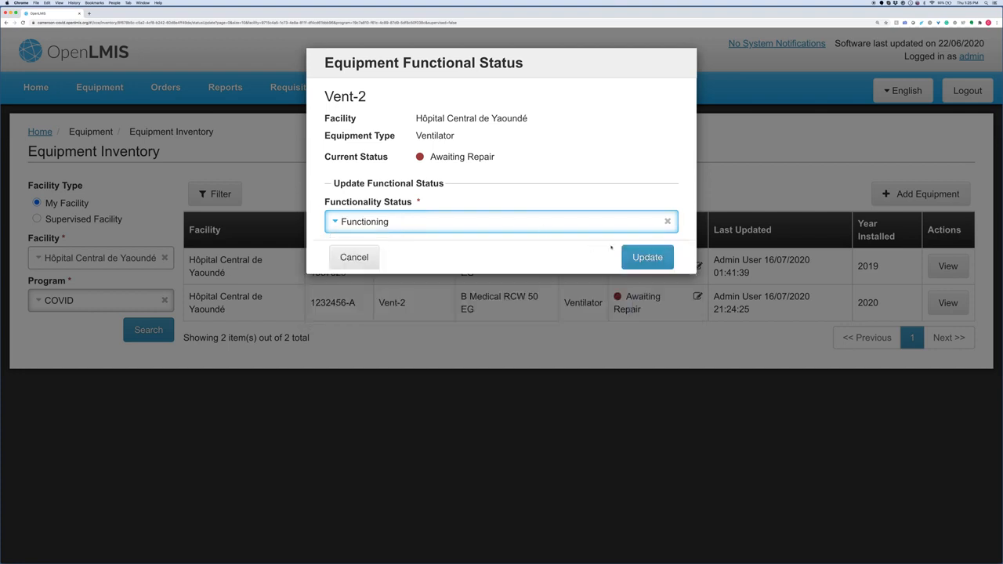
click(647, 259)
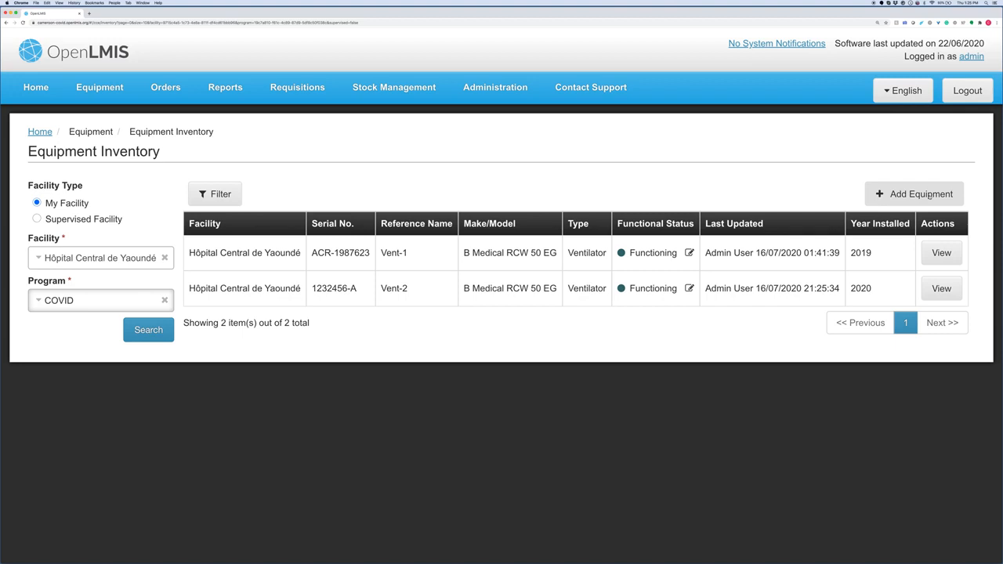
Start a new equipment record for the COVID program with type ICU Bed and make/model Sibir V 170 KE.
click(918, 197)
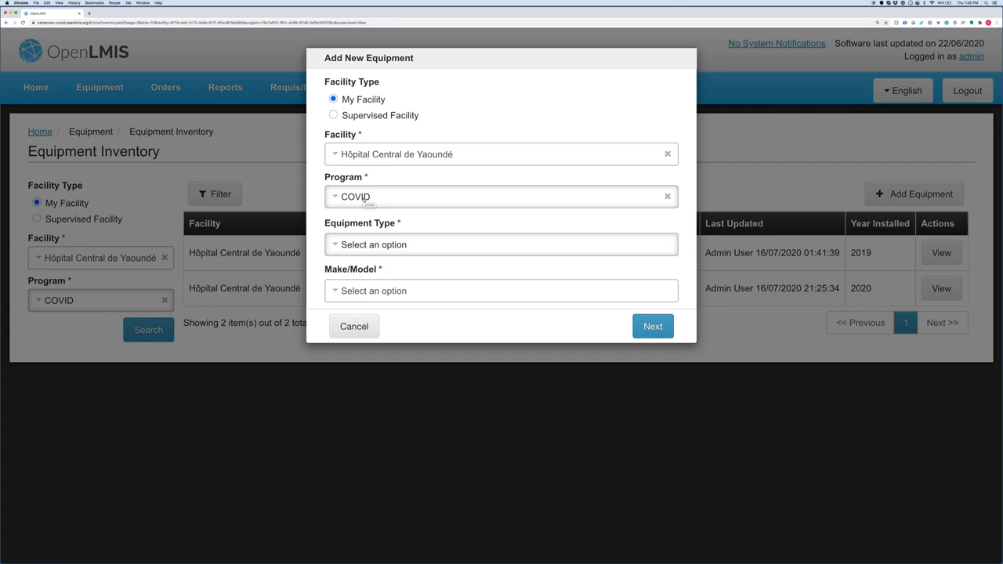
click(419, 248)
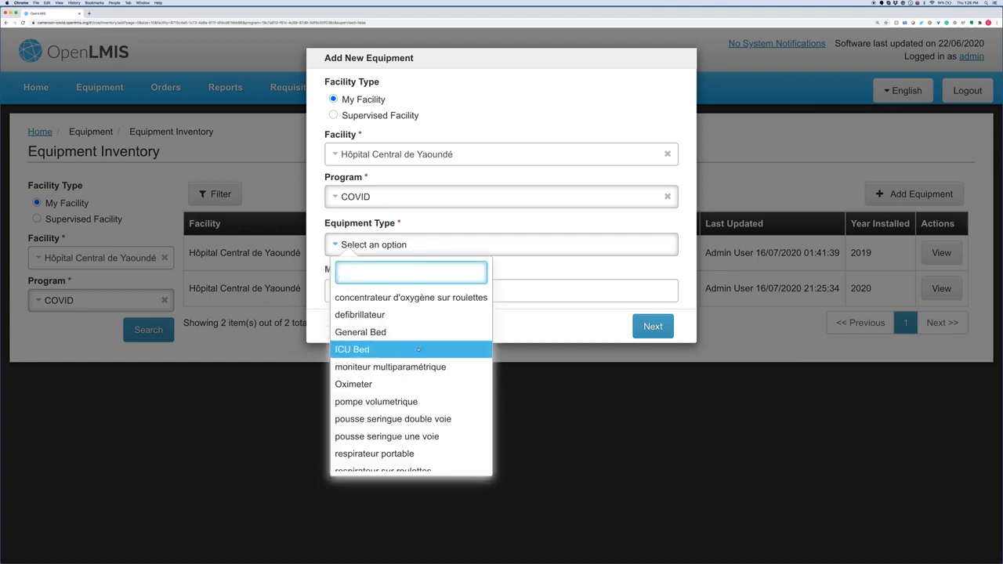
scroll(418, 353, down, 1)
scroll(418, 355, down, 3)
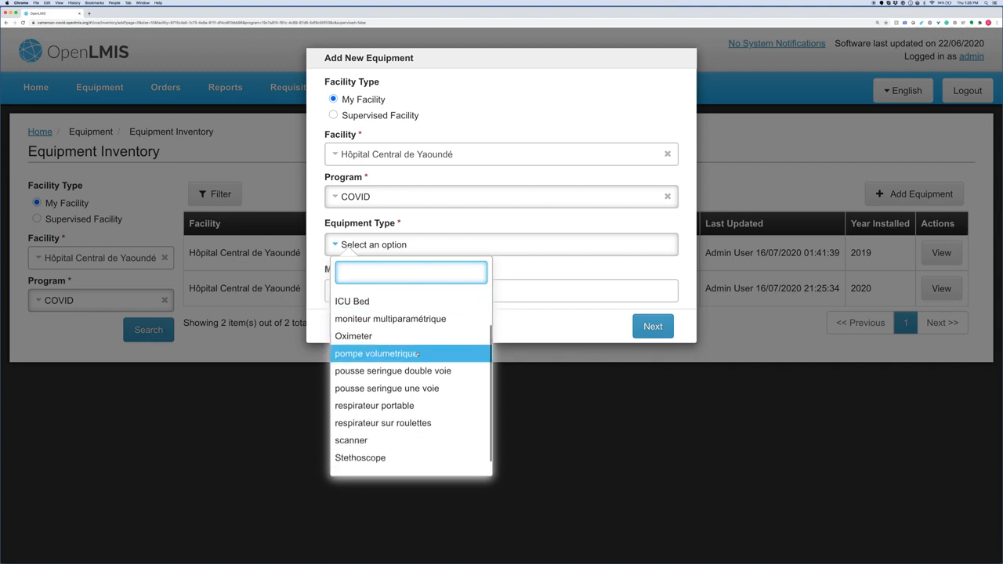
scroll(418, 355, up, 2)
scroll(418, 354, up, 2)
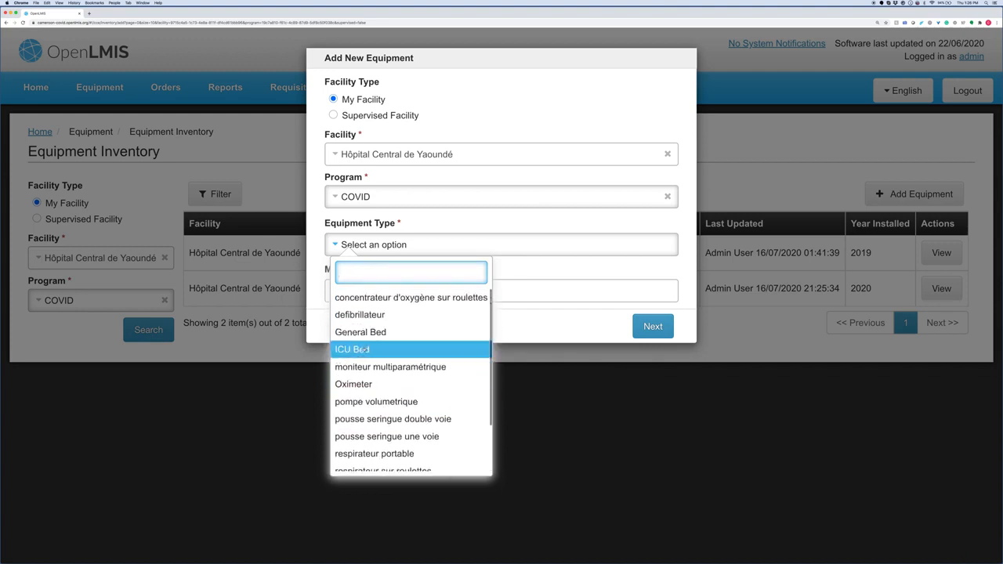
click(365, 350)
click(415, 293)
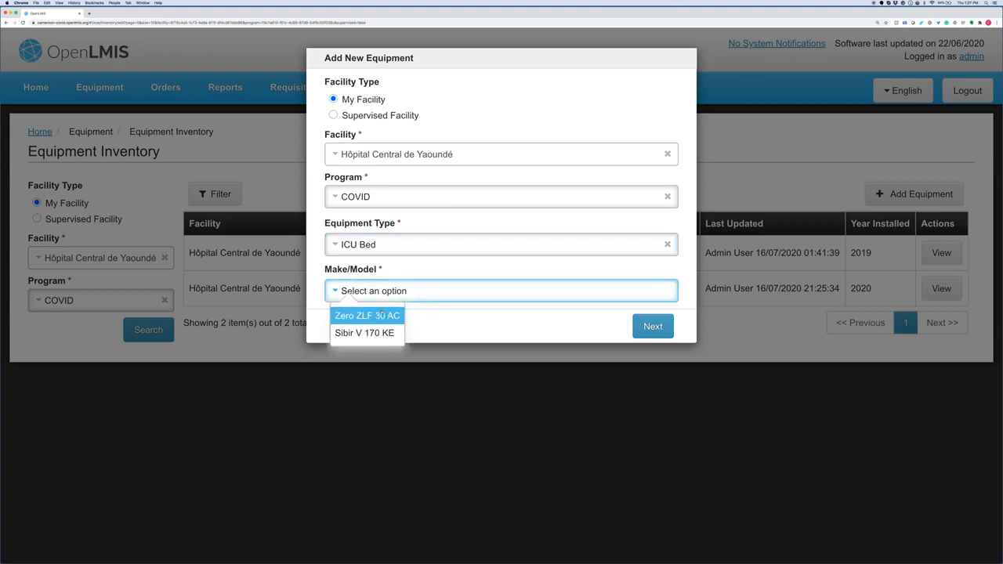
click(365, 333)
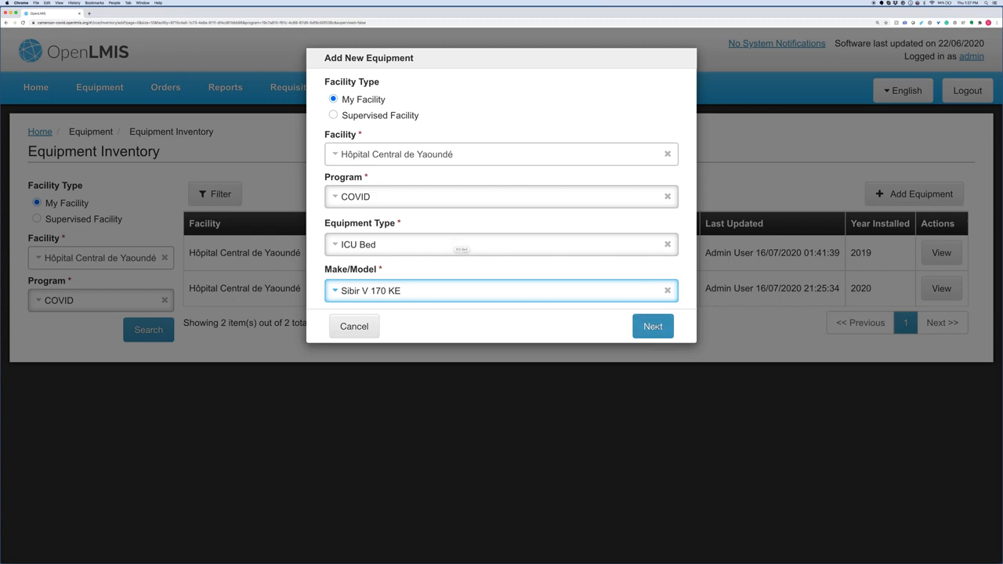
click(653, 326)
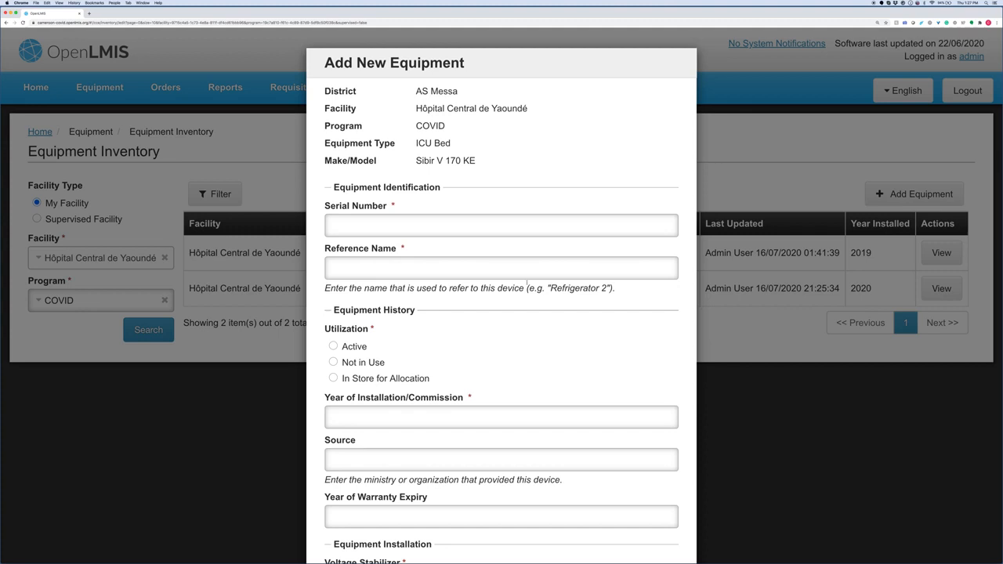
Identify the new equipment with serial number 12234522-BT and reference name ICU-B1.
click(332, 225)
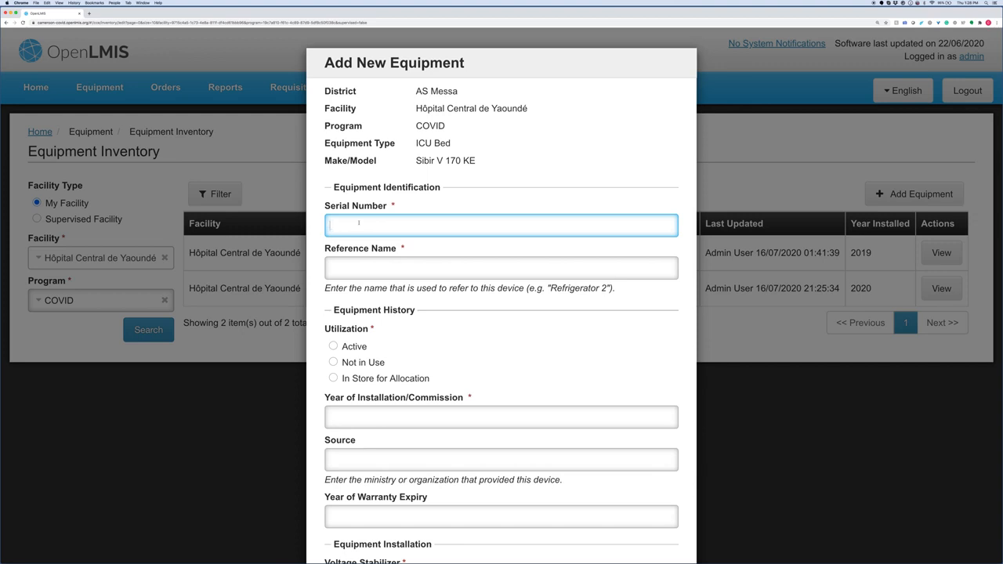
text(12234522-BT)
click(354, 267)
text(ICU)
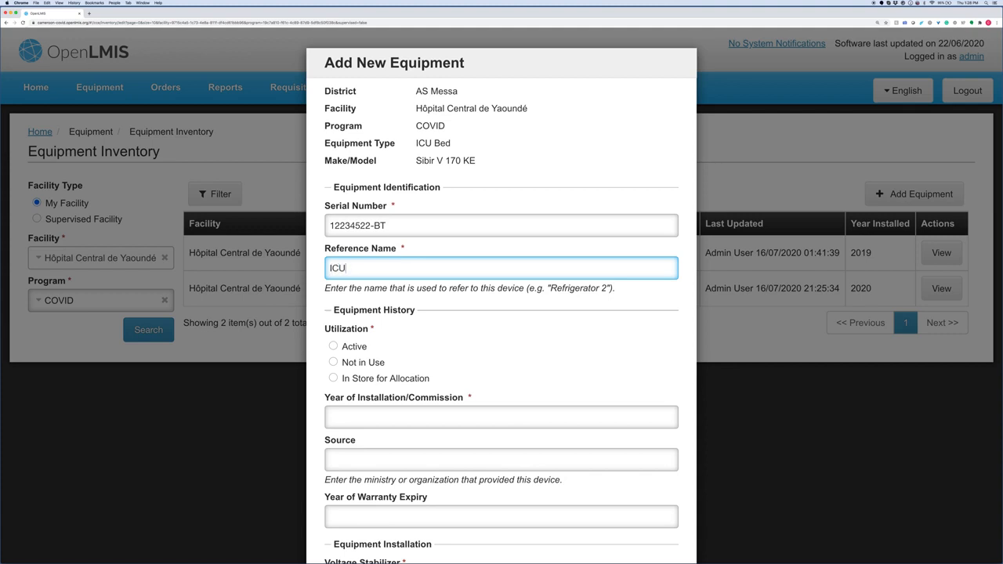
text(-B1)
Fill in the equipment history with utilization Active, installation year 2020 and source MOH.
scroll(346, 320, down, 5)
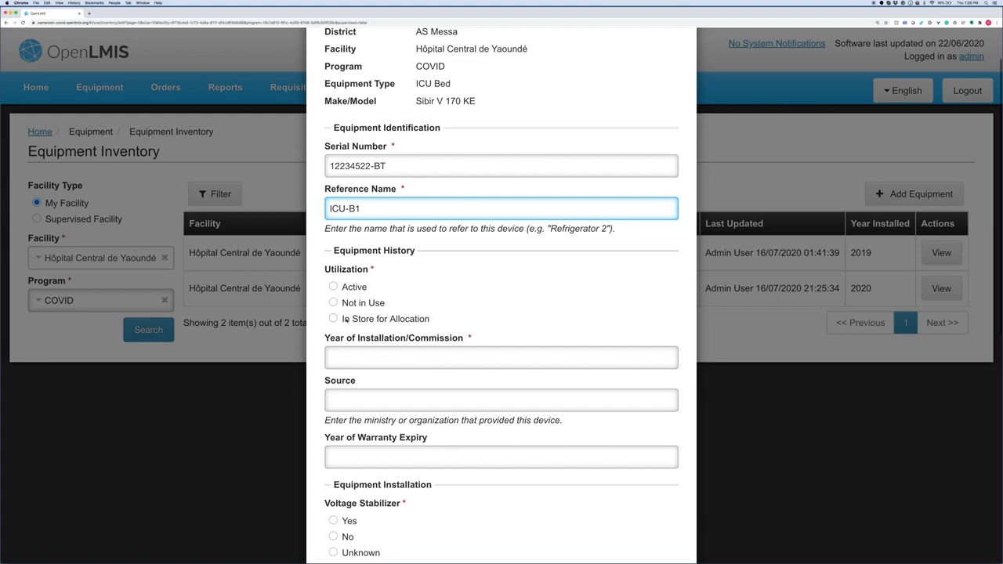
scroll(346, 320, down, 2)
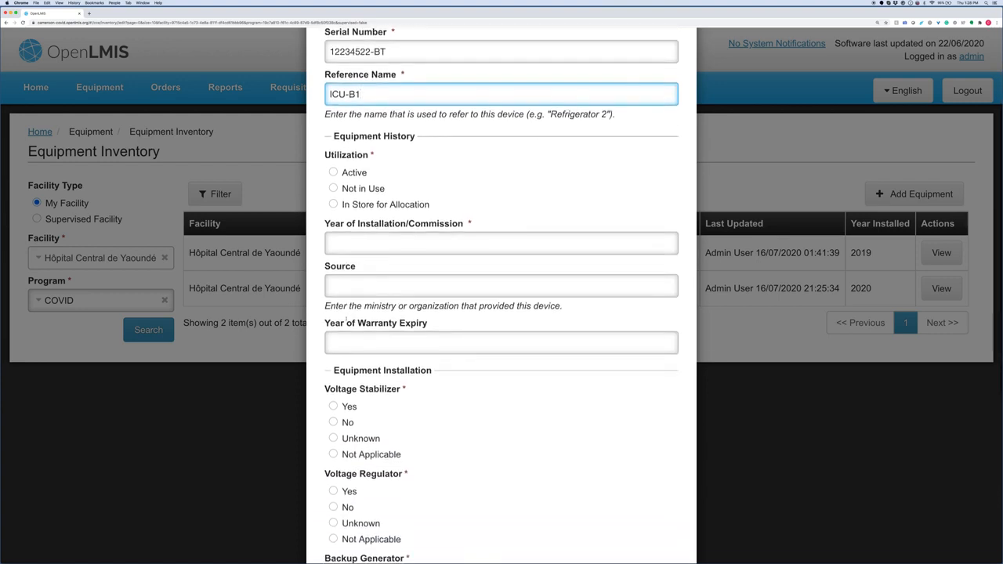
click(334, 159)
click(359, 231)
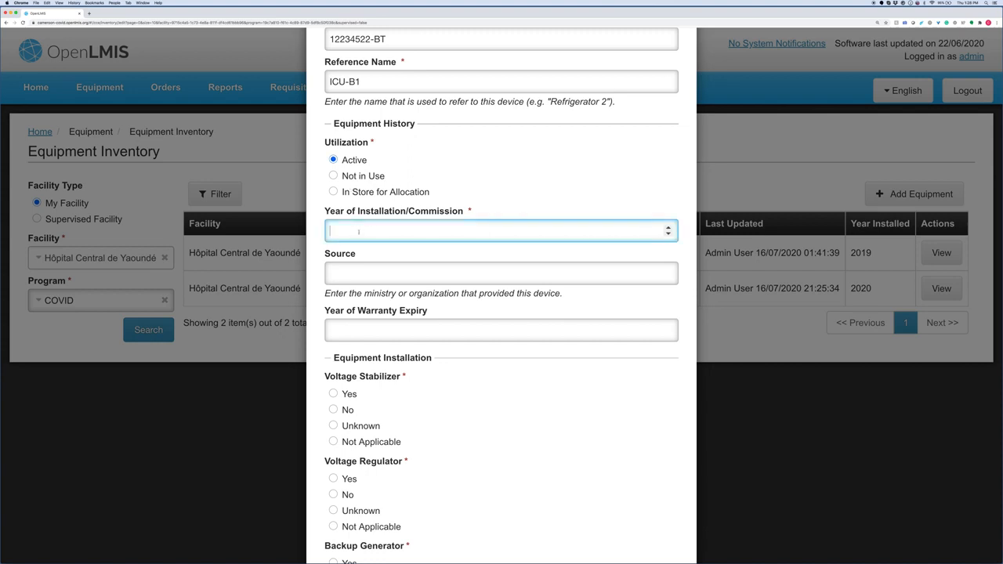
text(2020)
click(356, 272)
text(MOH)
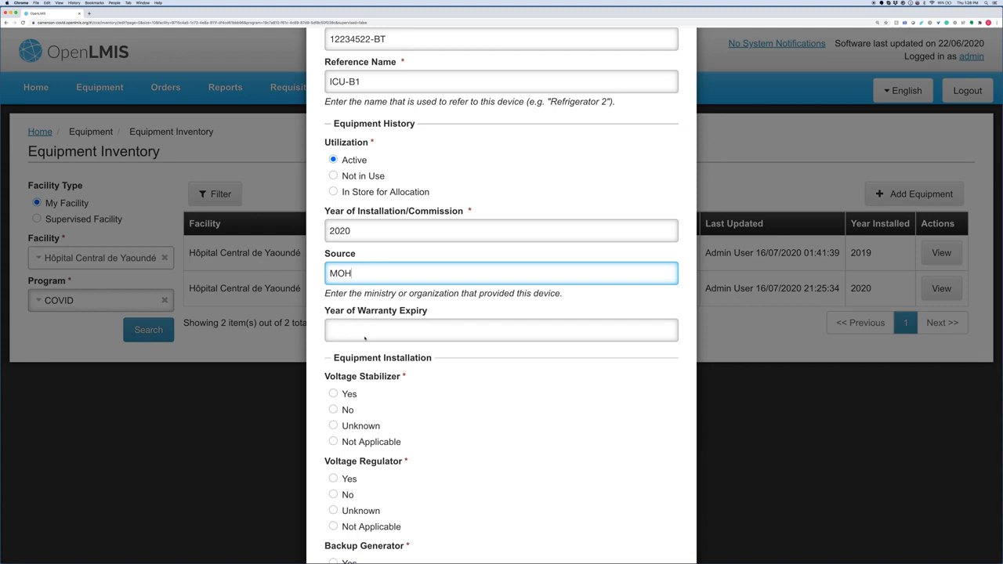
Set voltage stabilizer, voltage regulator and backup generator to Not Applicable, temperature gauge to No Gauge and remote monitor to No RTM, and save the equipment.
scroll(363, 337, down, 5)
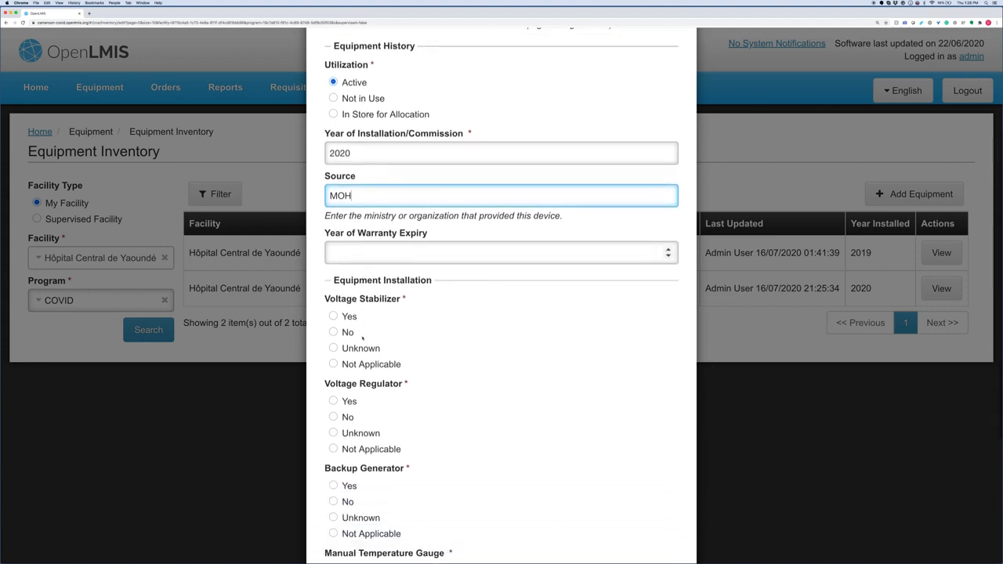
scroll(362, 339, down, 2)
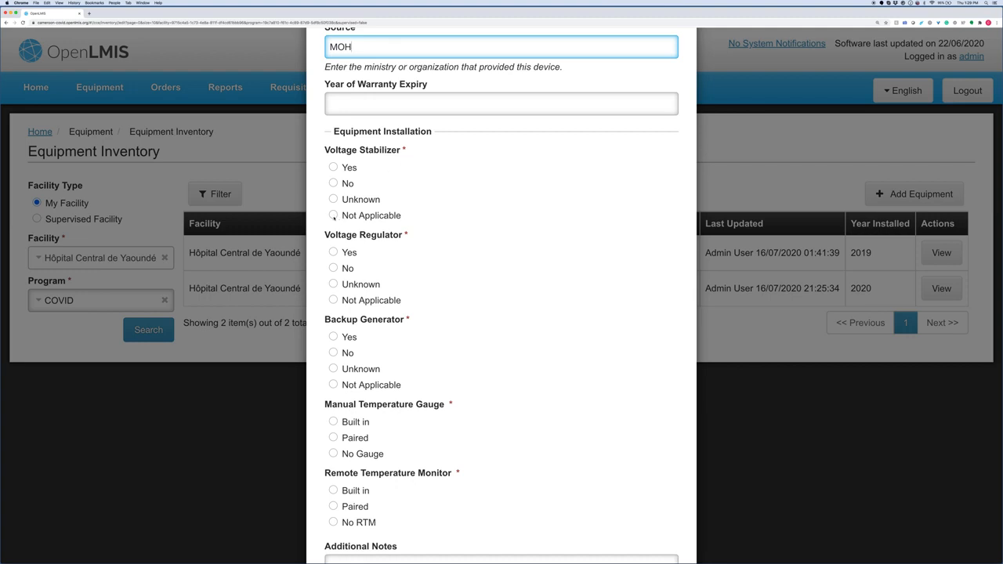
click(334, 215)
click(334, 300)
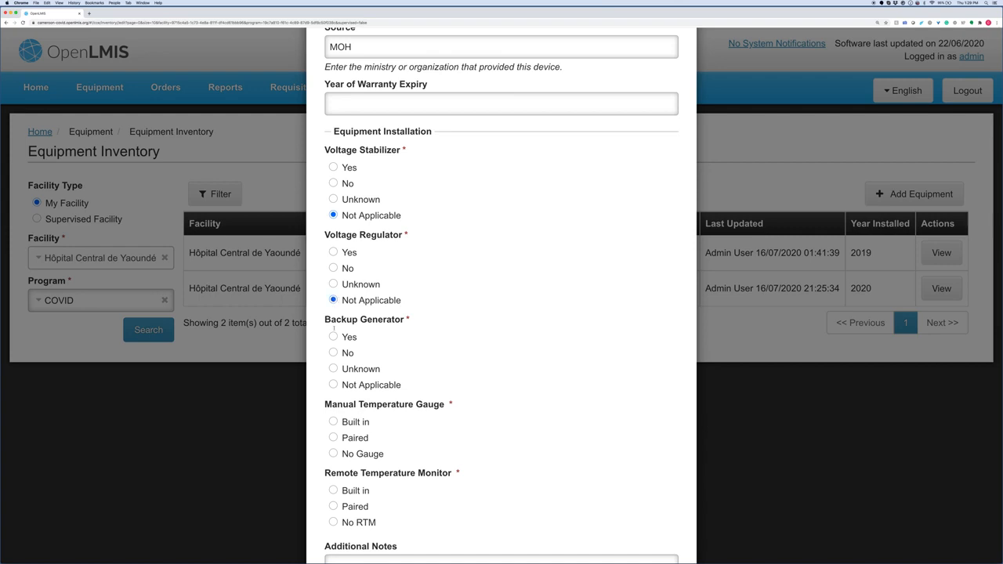
click(334, 385)
click(335, 453)
click(334, 523)
scroll(345, 510, down, 3)
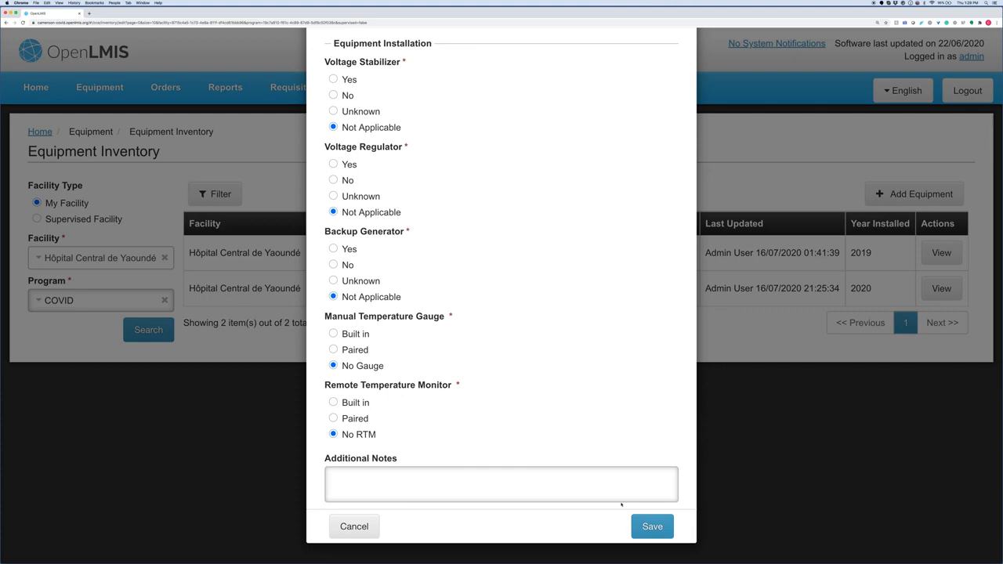
click(651, 527)
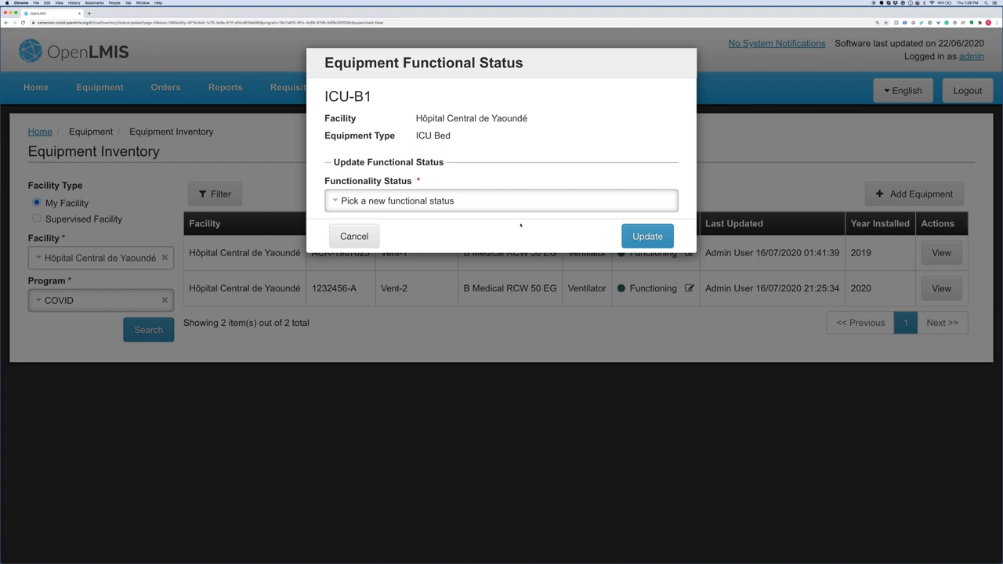
Set the functionality status of the new ICU-B1 bed to Functioning and submit the update.
click(498, 205)
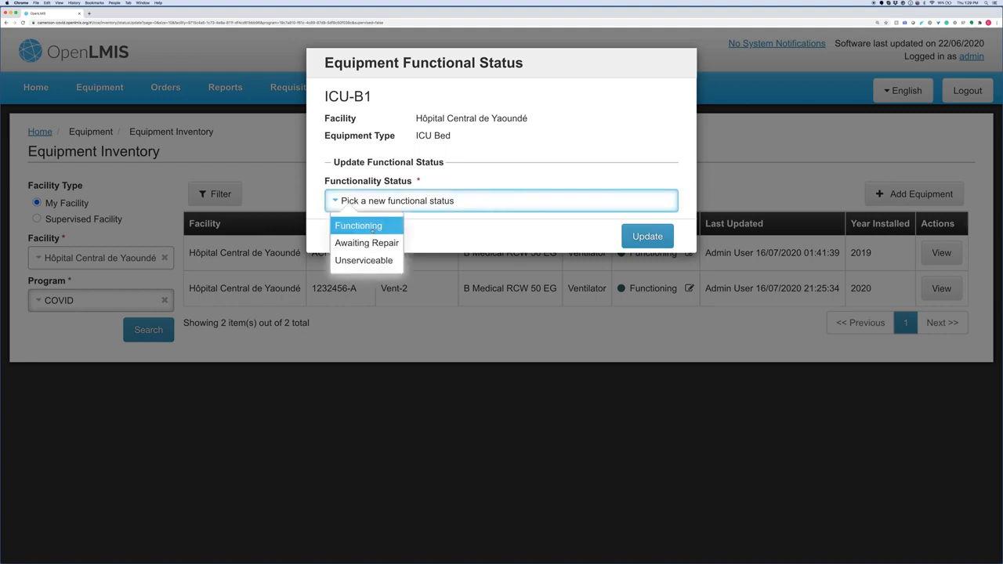
click(373, 228)
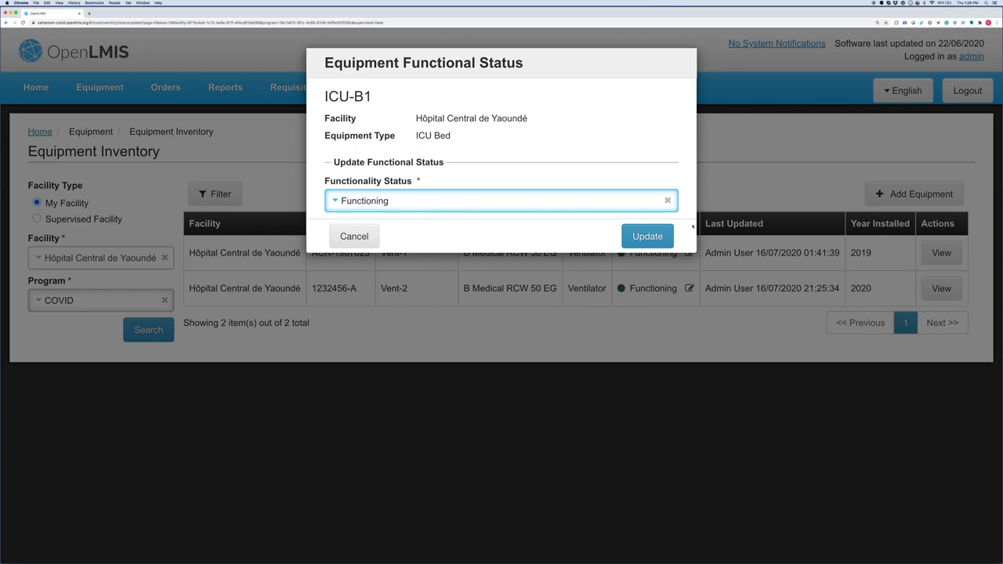
click(651, 239)
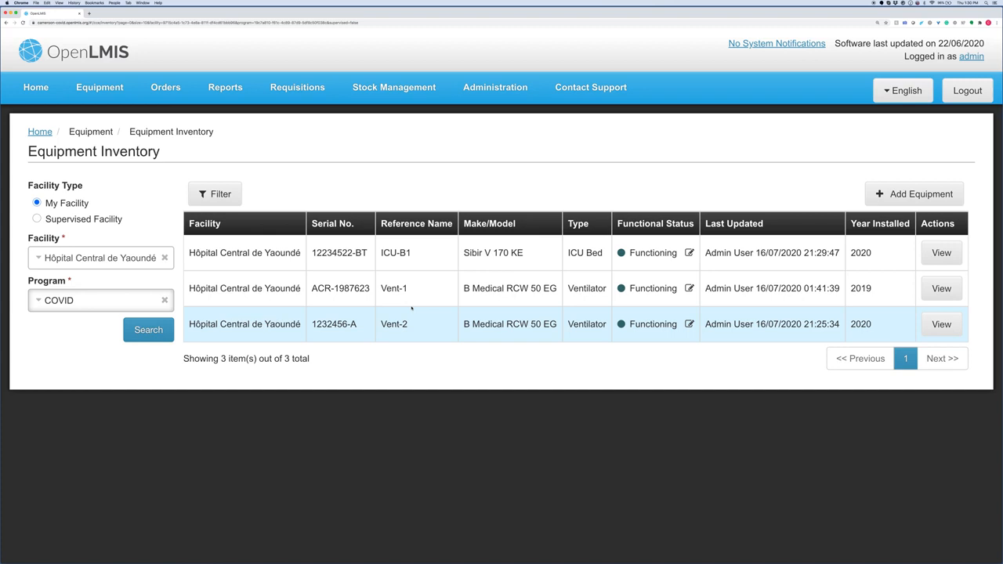
click(411, 310)
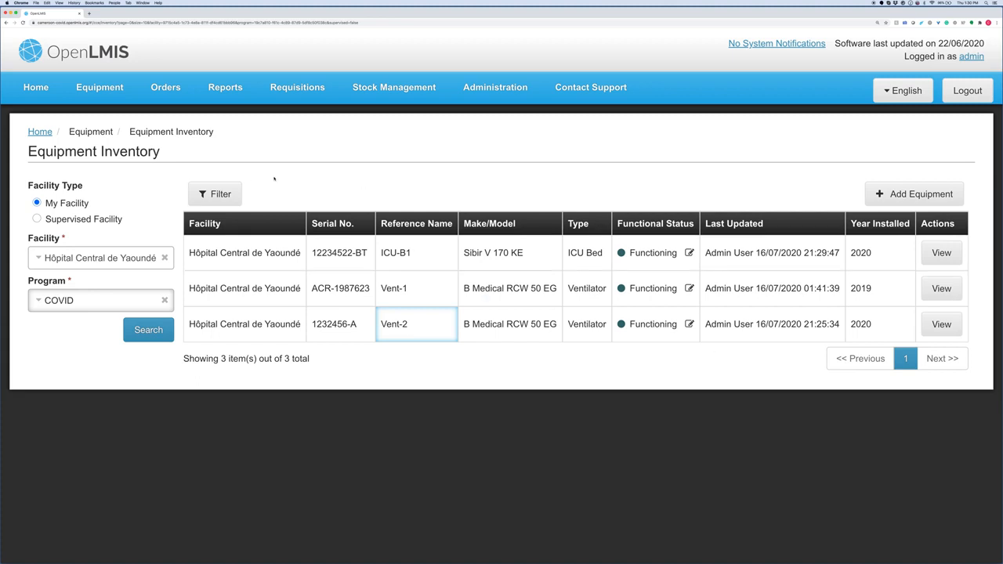
Filter the equipment inventory by functional status Awaiting Repair.
click(219, 195)
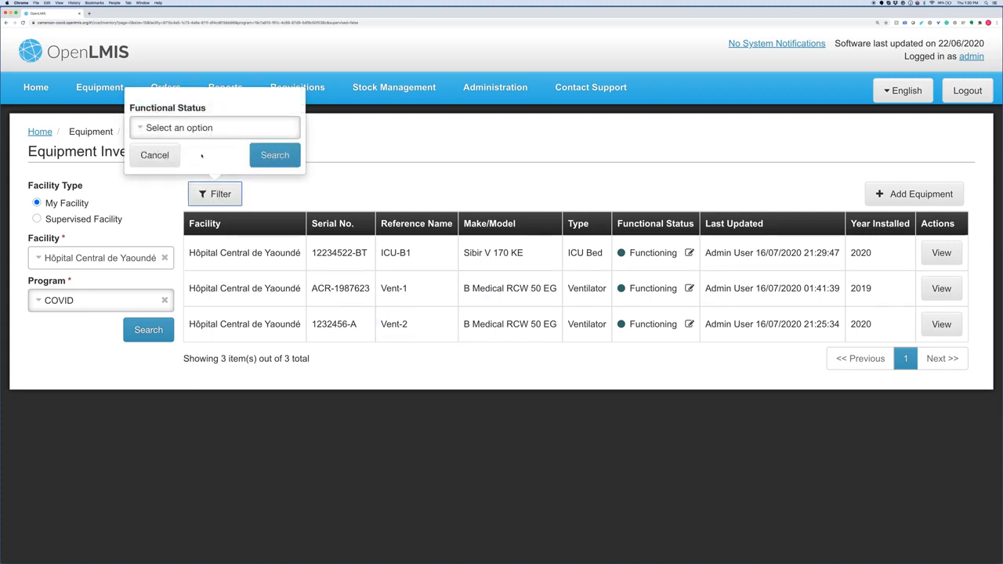
click(189, 128)
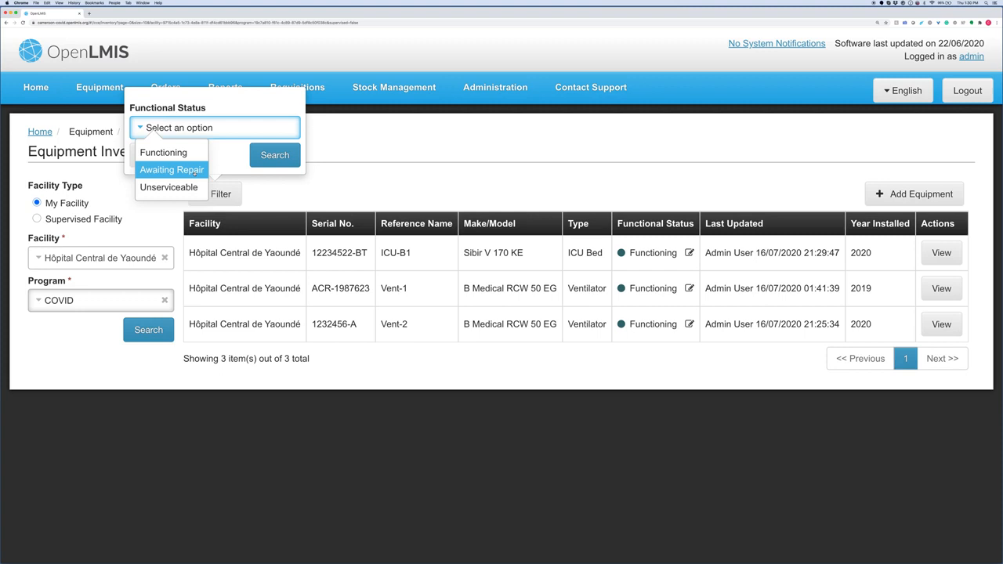
click(194, 171)
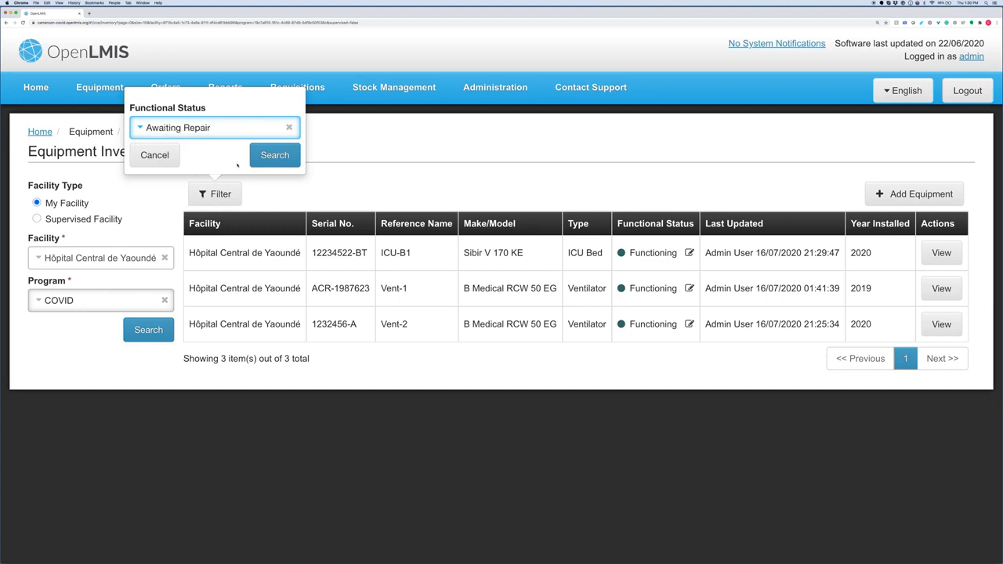
click(282, 154)
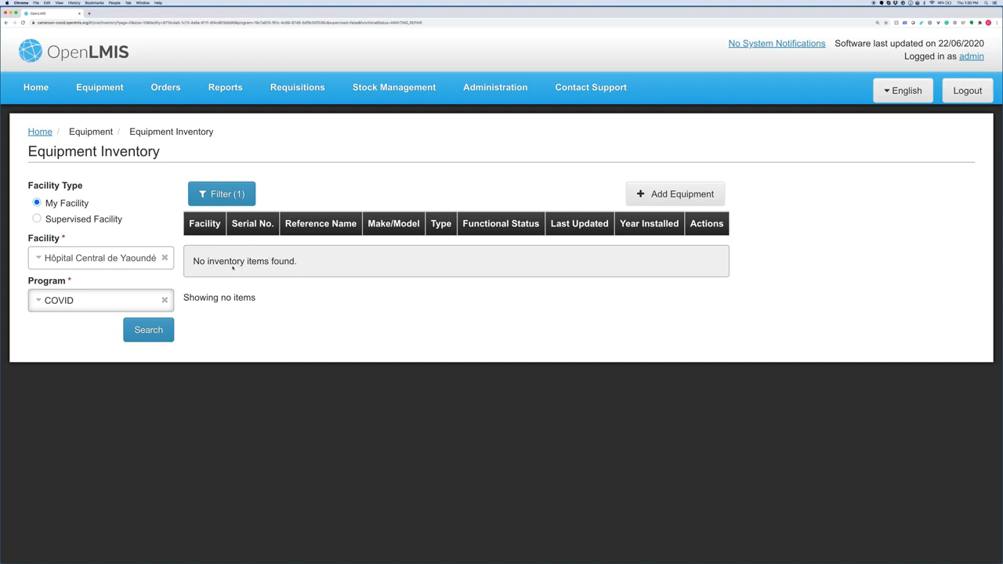
Change the inventory's functional status filter to Functioning and run the search.
click(216, 198)
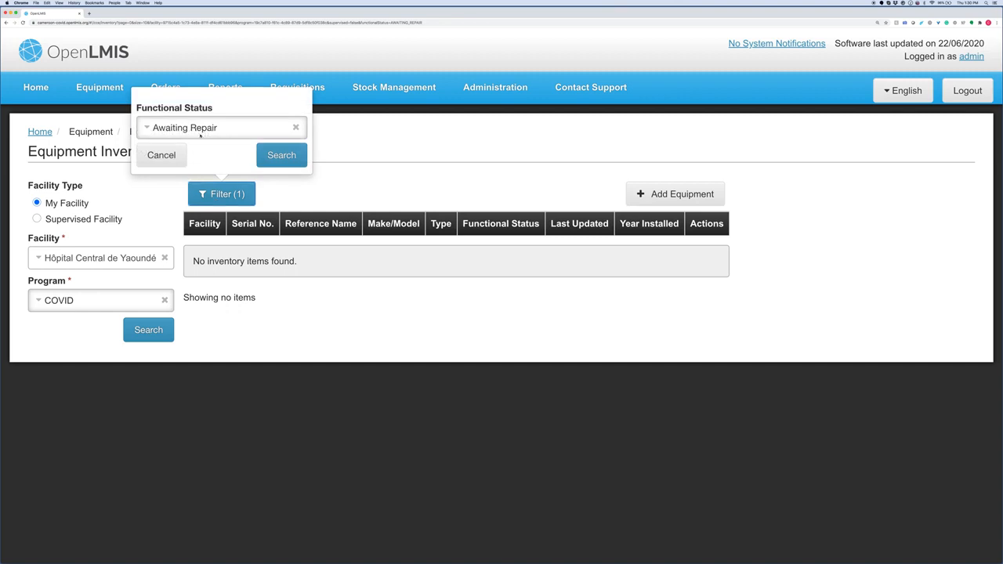
click(296, 128)
click(176, 129)
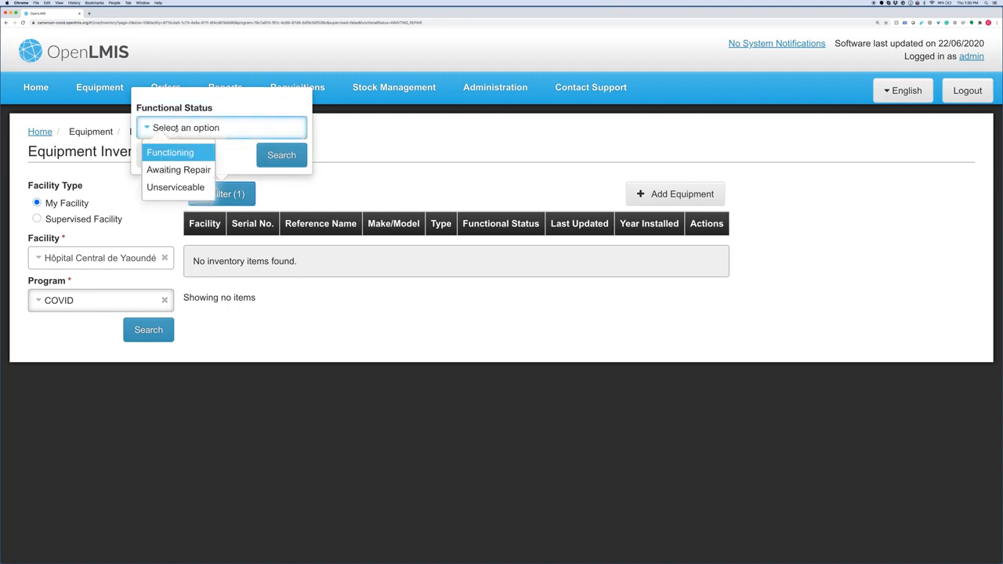
click(170, 154)
click(290, 161)
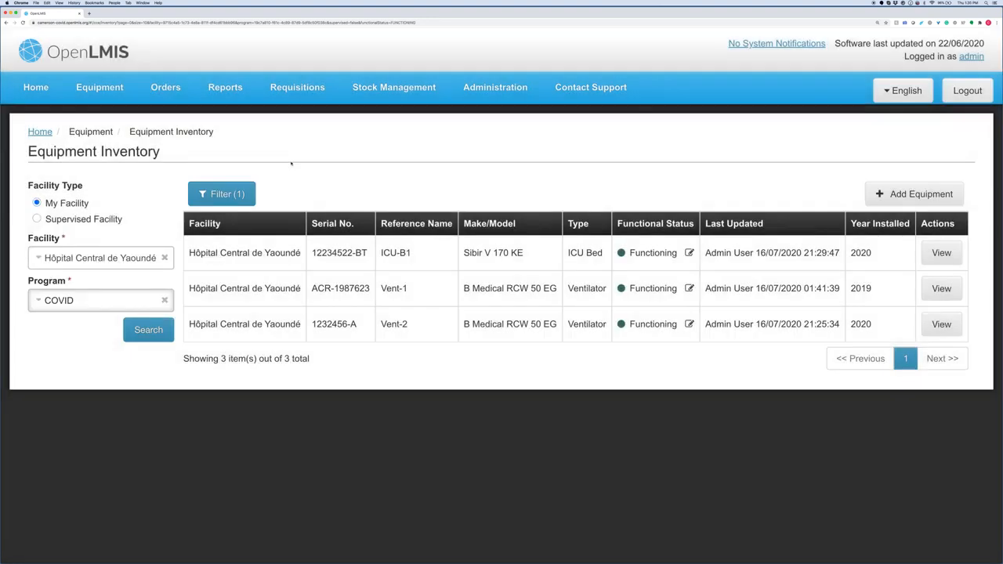
Clear the functional status filter and list the whole equipment inventory again.
click(239, 196)
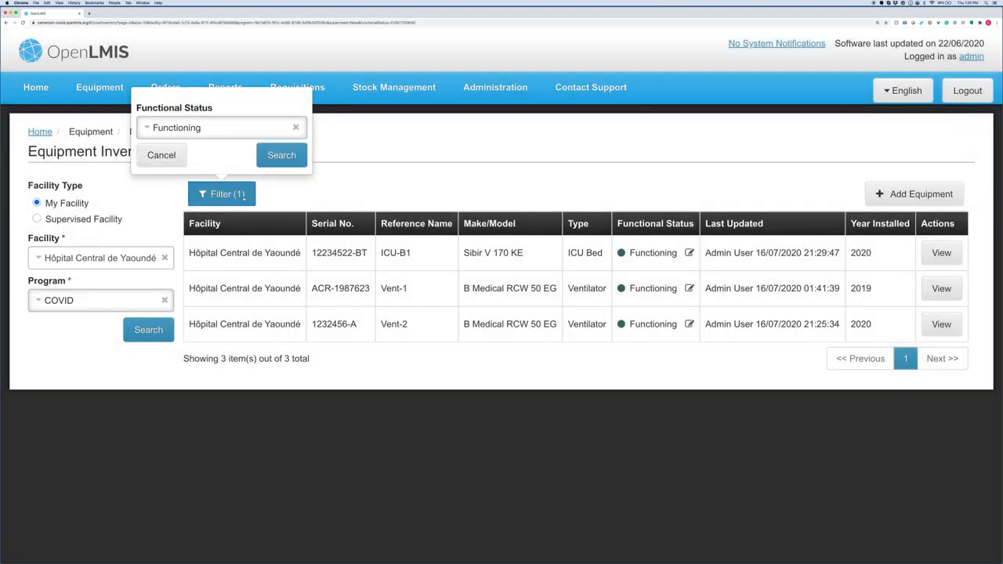
click(296, 128)
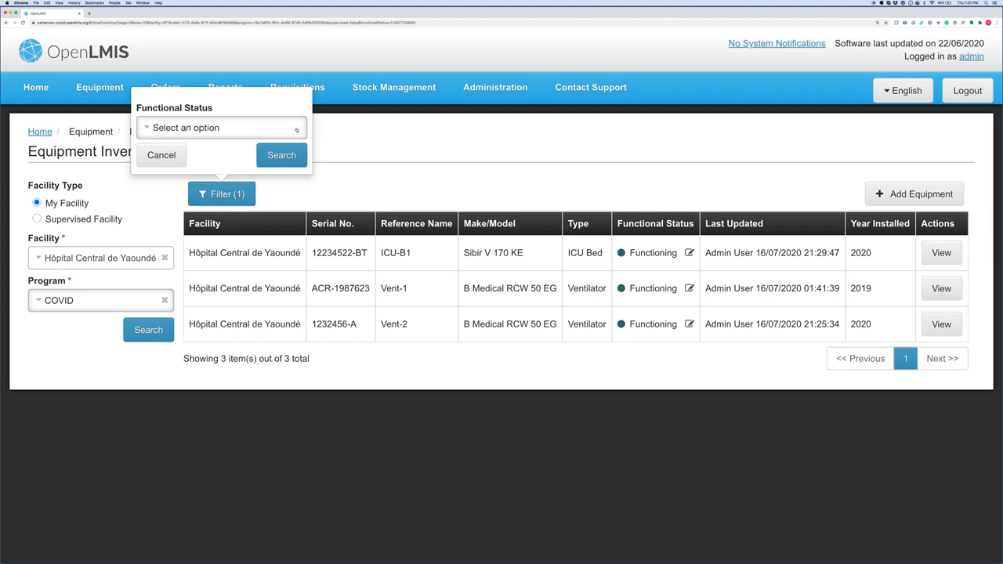
click(282, 156)
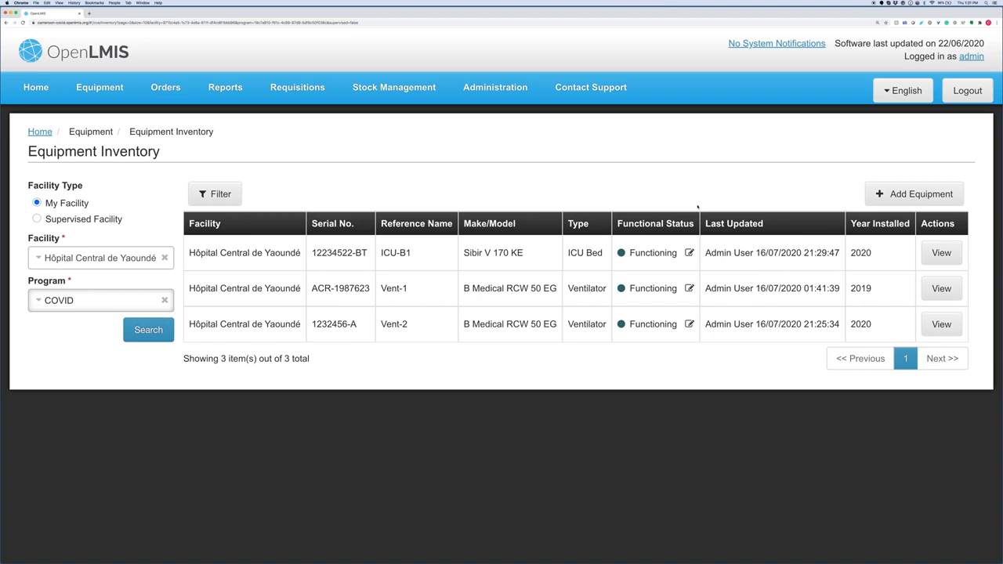
Change the serial number of the ICU-B1 bed to 1223452-BT, save the edited details and close its record.
click(942, 253)
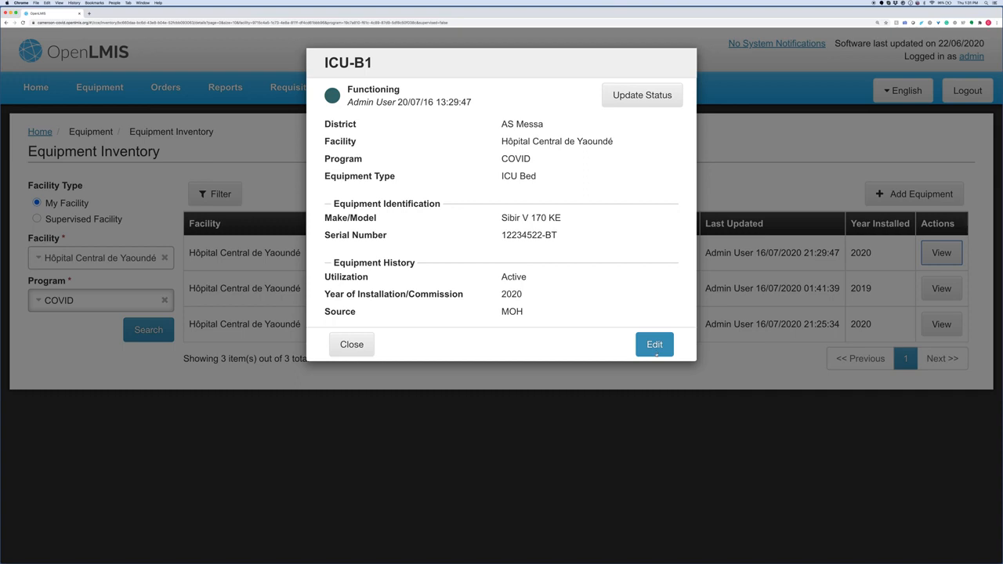
click(655, 346)
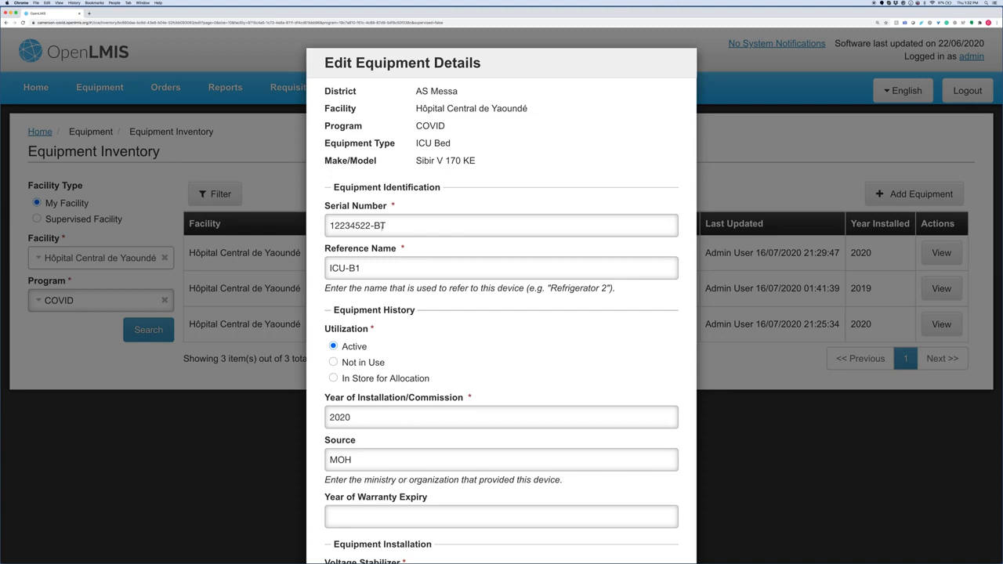
click(373, 225)
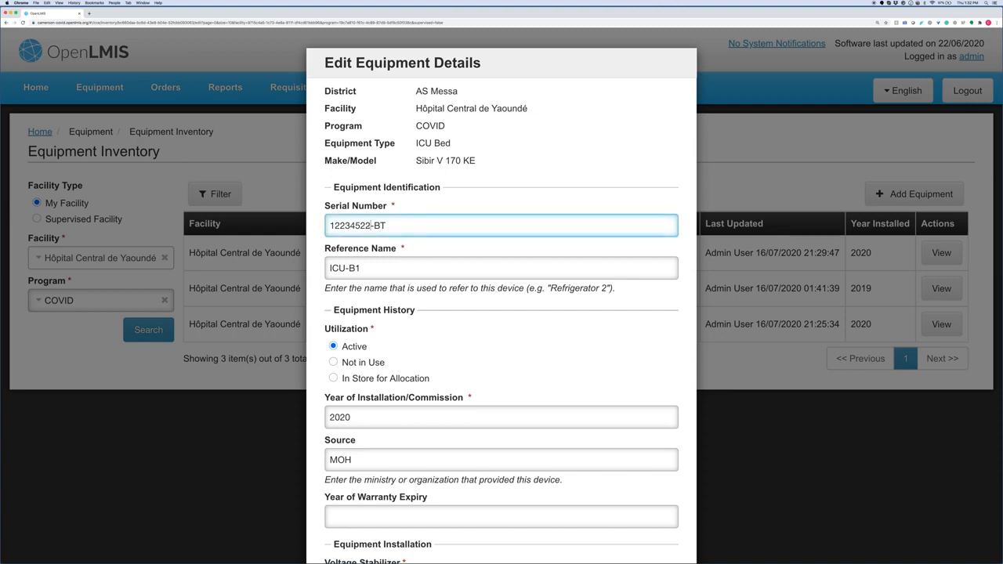
key(BackSpace)
scroll(493, 201, down, 6)
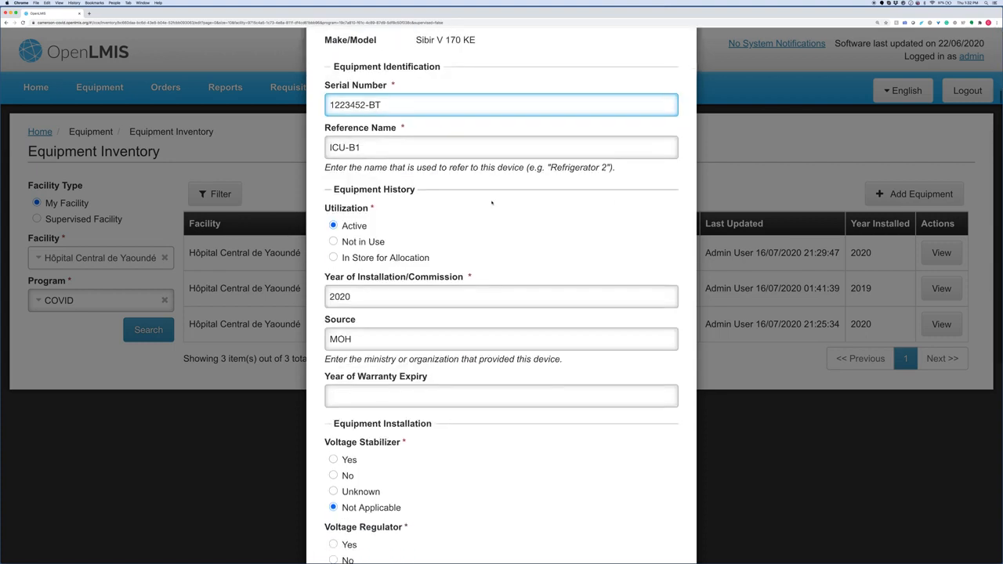
scroll(493, 201, down, 7)
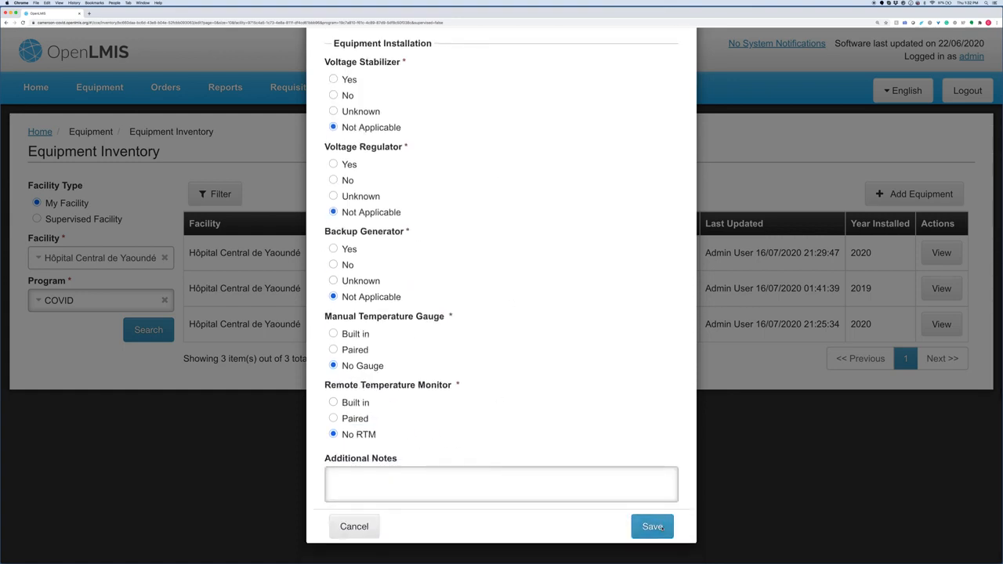
click(662, 528)
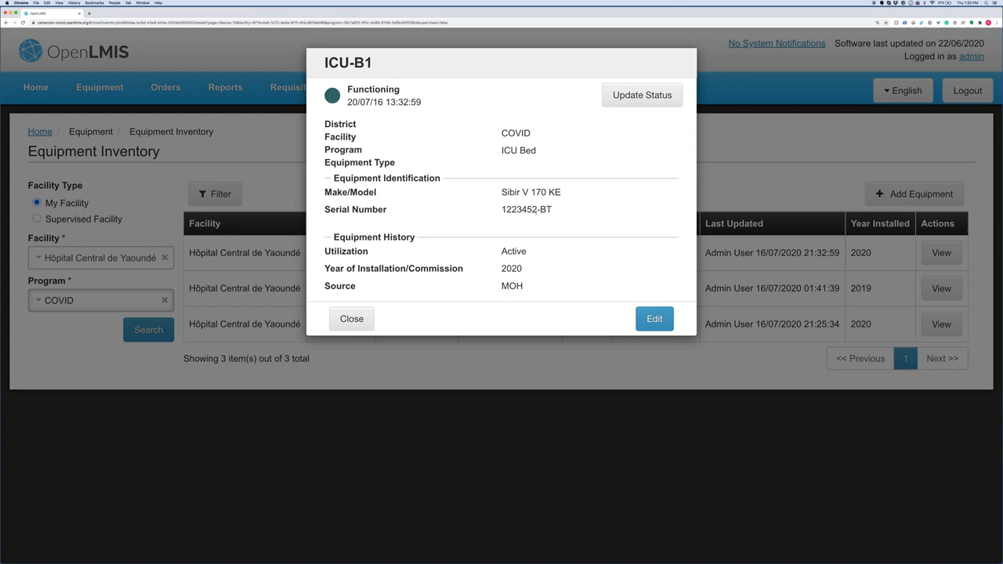
click(349, 320)
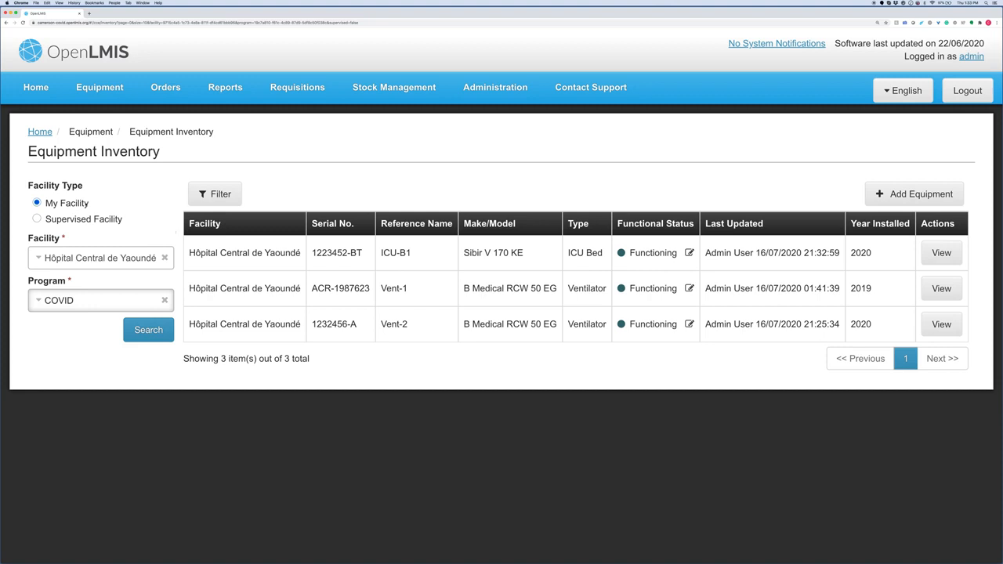
Search the equipment inventory of the supervised facility Entrepot COUSP-Centre under the COVID program.
click(36, 220)
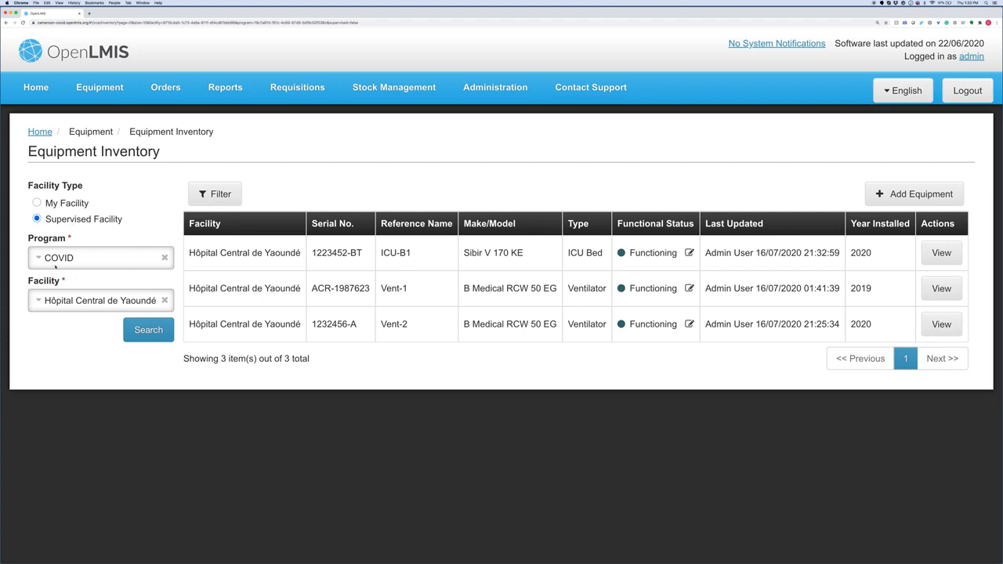
click(55, 305)
click(82, 325)
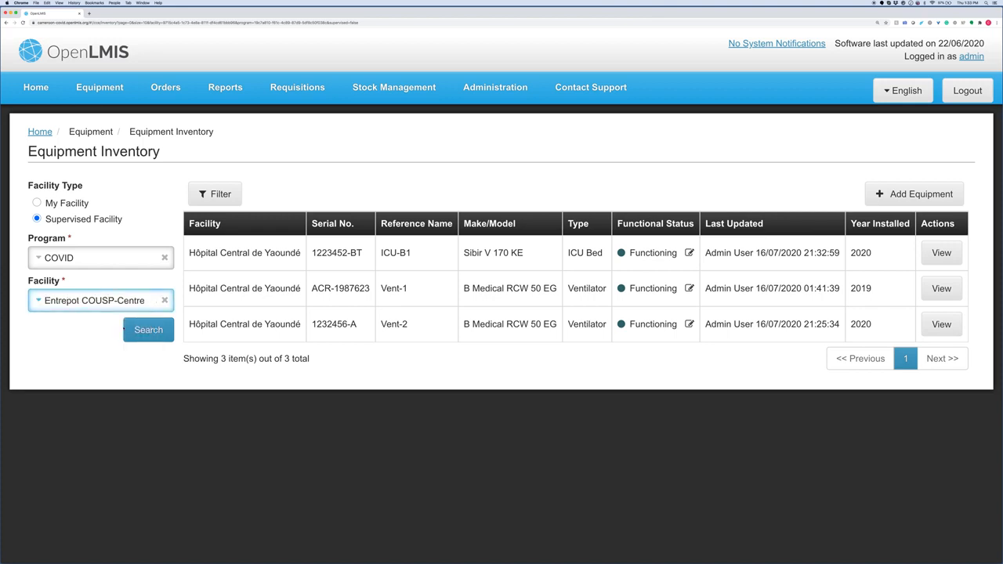
click(145, 332)
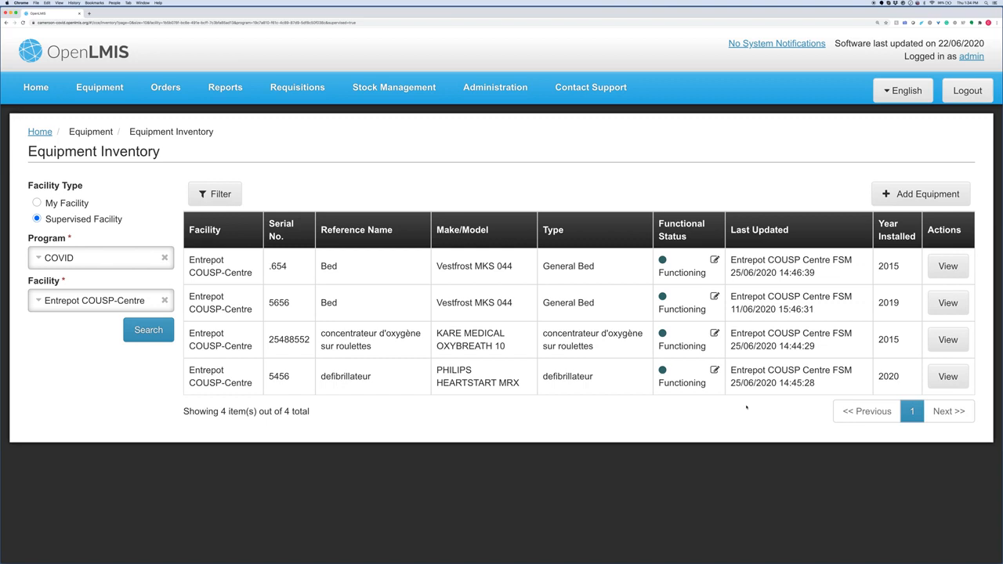
Log out of the system.
click(969, 91)
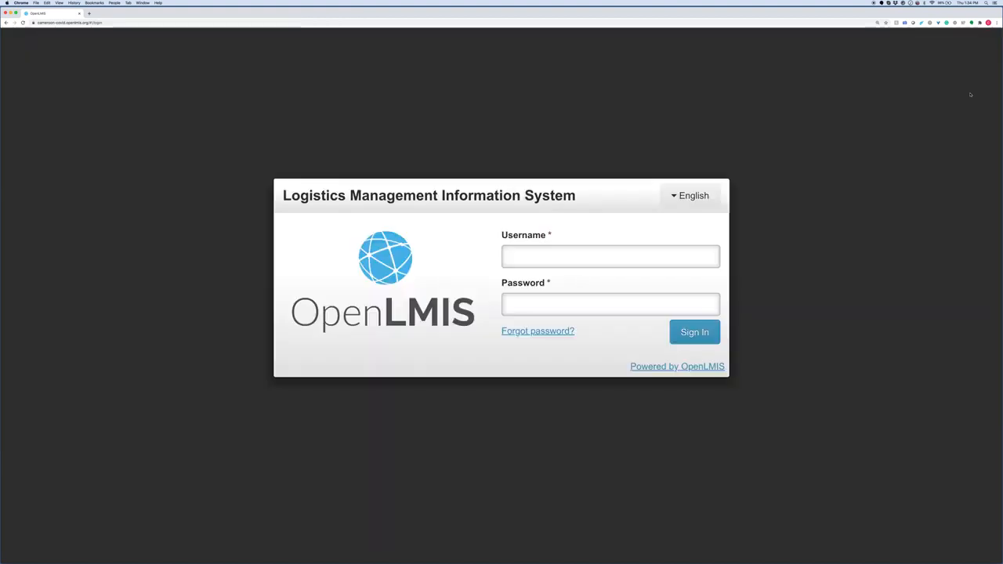